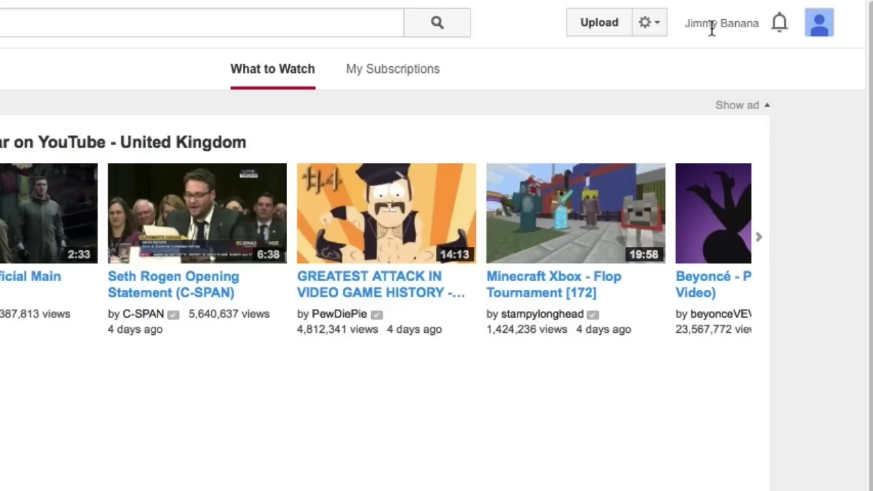
Open the account's YouTube settings and start creating a channel.
left_click(702, 23)
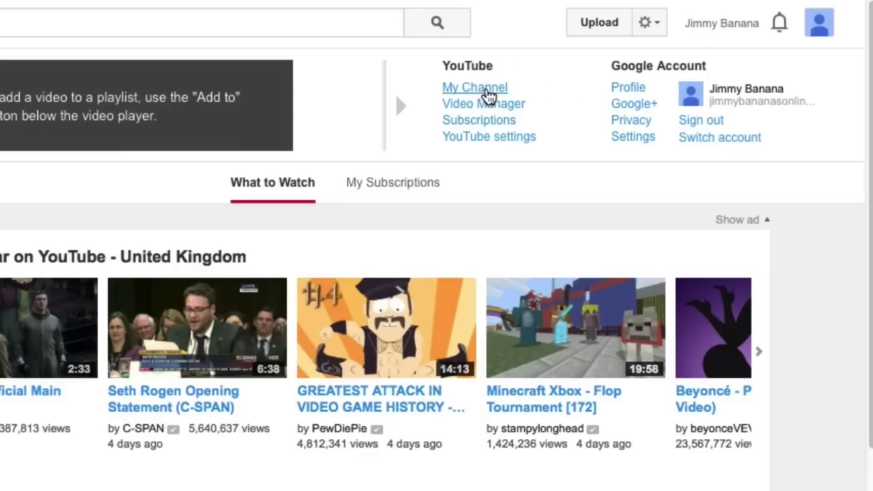
left_click(485, 87)
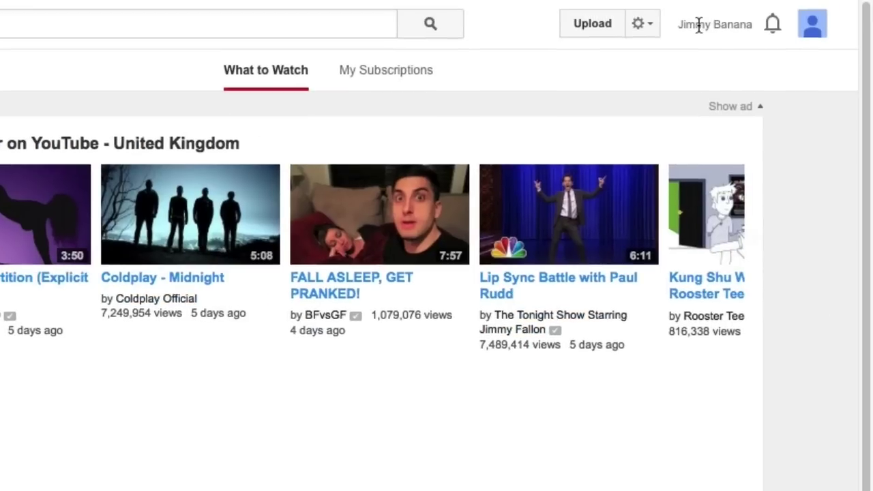
left_click(699, 25)
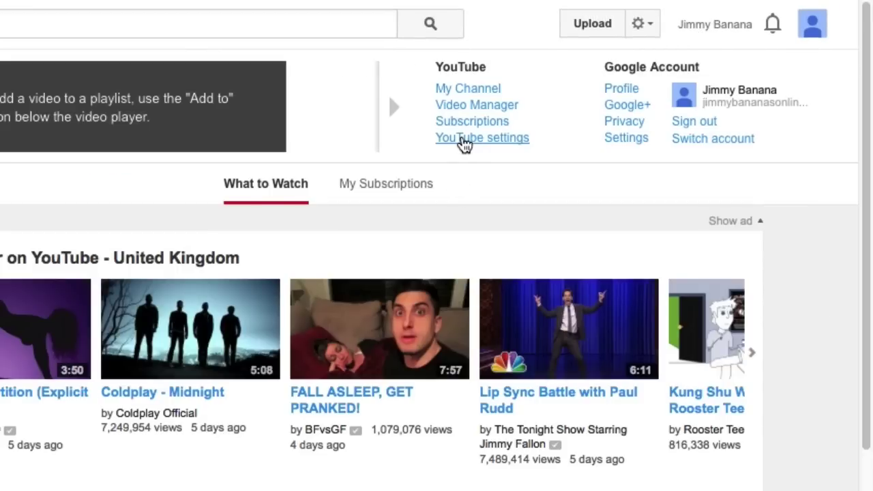
left_click(463, 141)
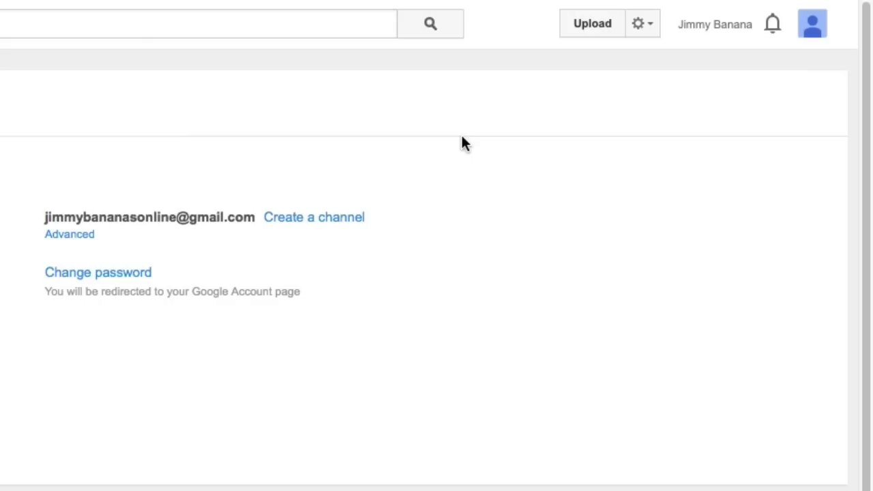
left_click(305, 225)
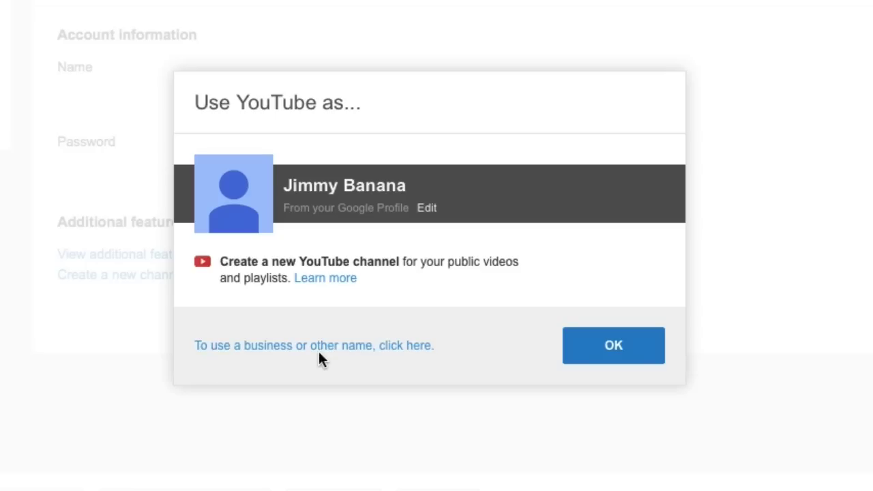
left_click_drag(283, 188, 410, 182)
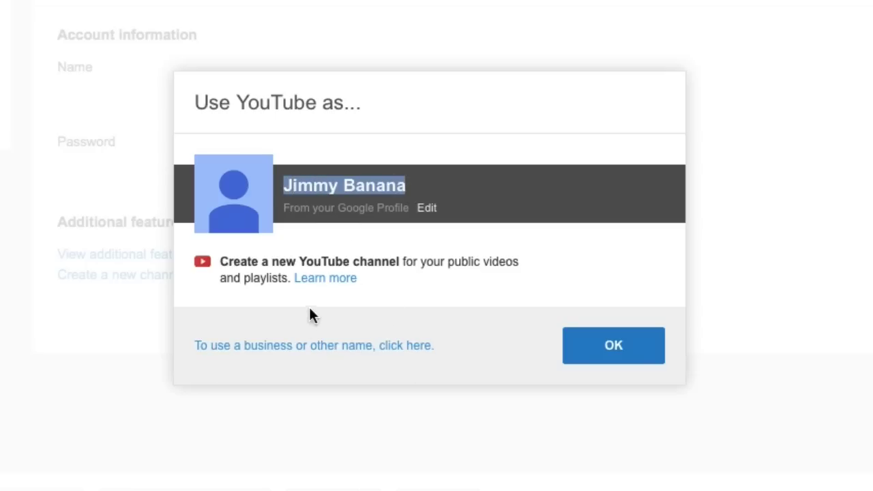
left_click(343, 187)
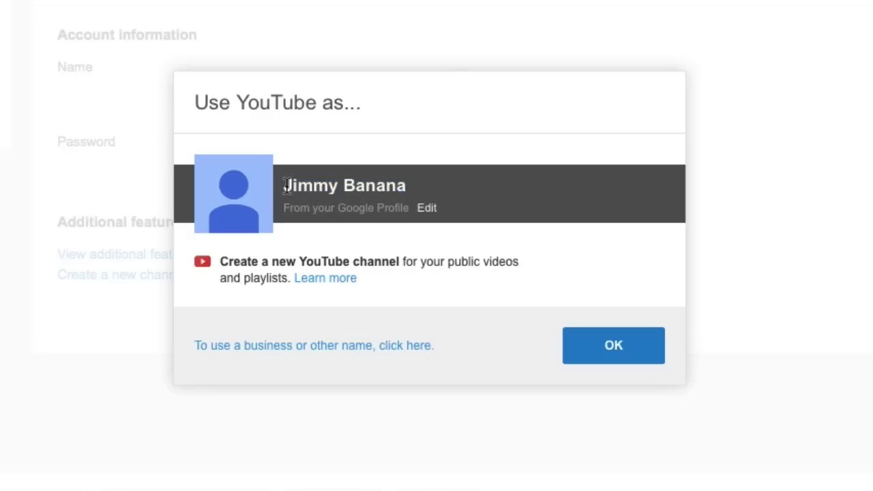
left_click_drag(283, 185, 405, 187)
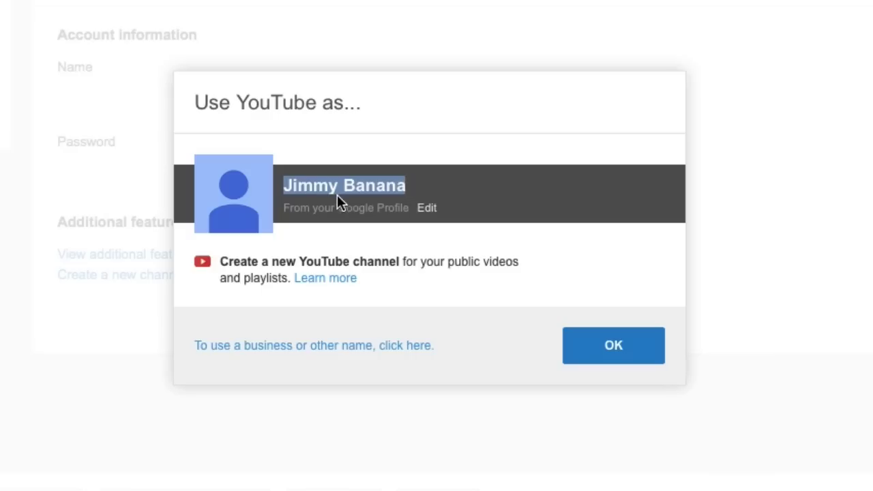
left_click(316, 186)
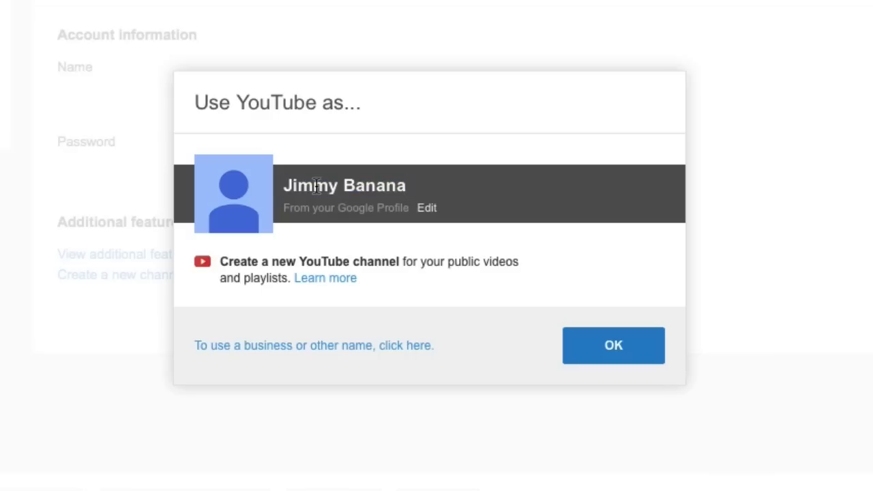
left_click_drag(283, 185, 399, 185)
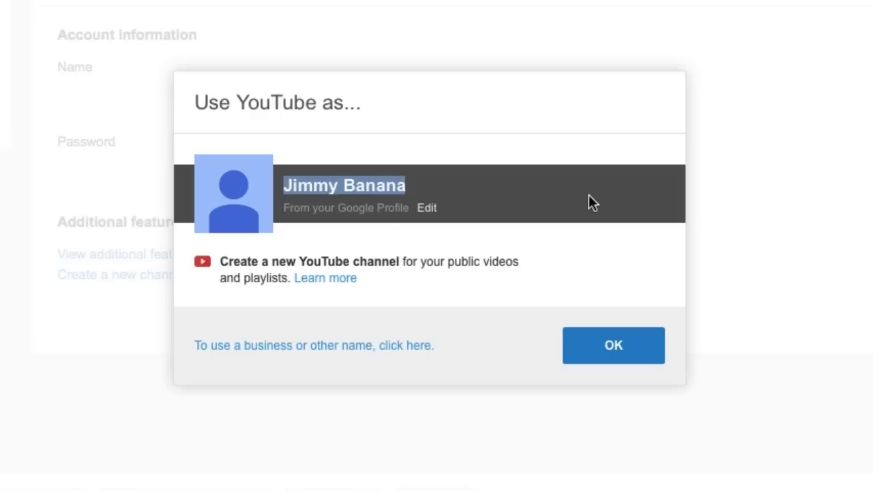
left_click(372, 188)
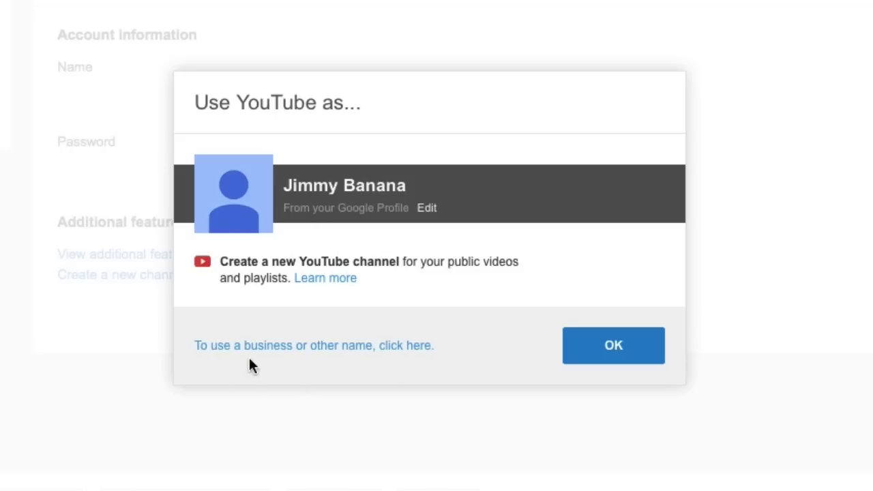
Choose to use a business or other name and enter JimmyBananasOnline as the new channel's name.
left_click(325, 352)
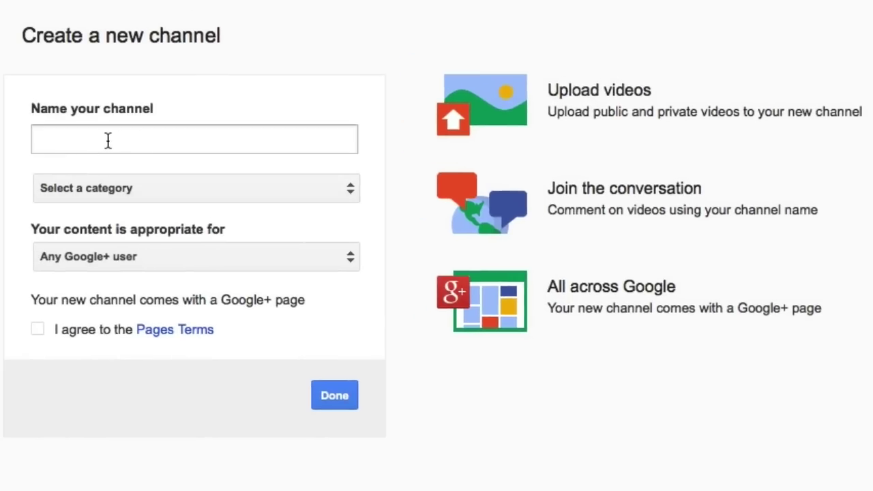
left_click(104, 140)
type("Jimm")
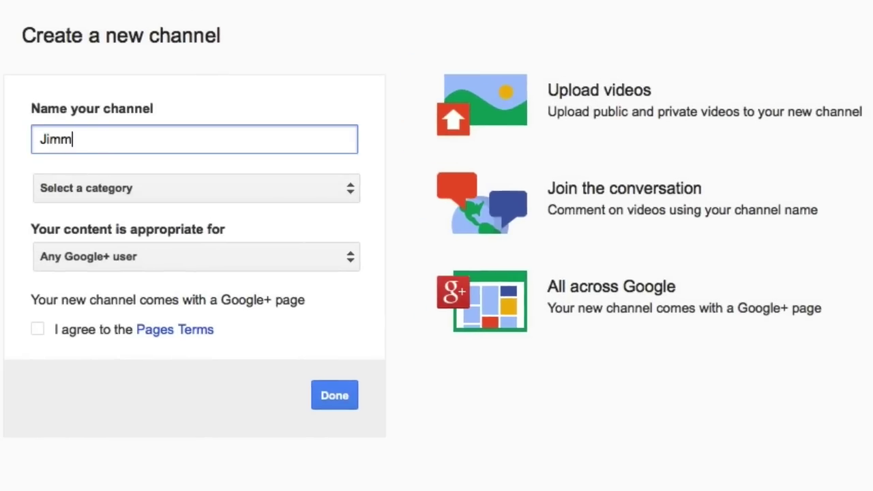
type("yBannaa")
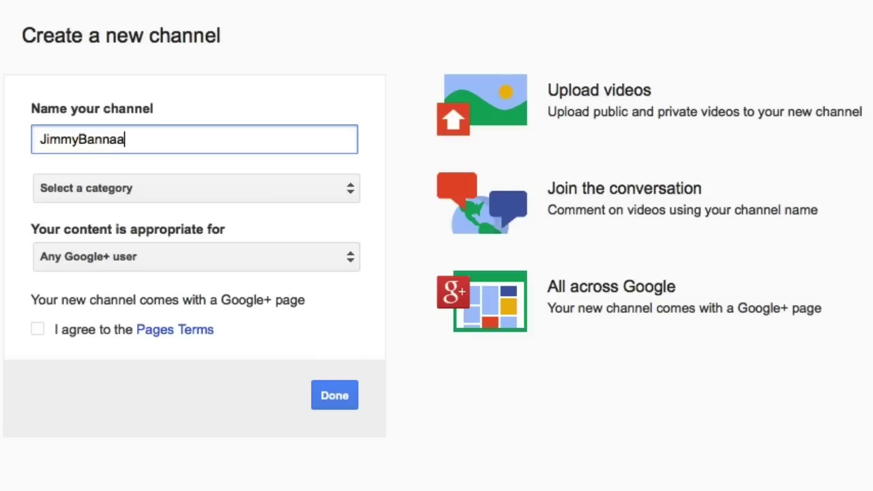
key("BackSpace")
key("BackSpace")
key("BackSpace")
type("anasOnline")
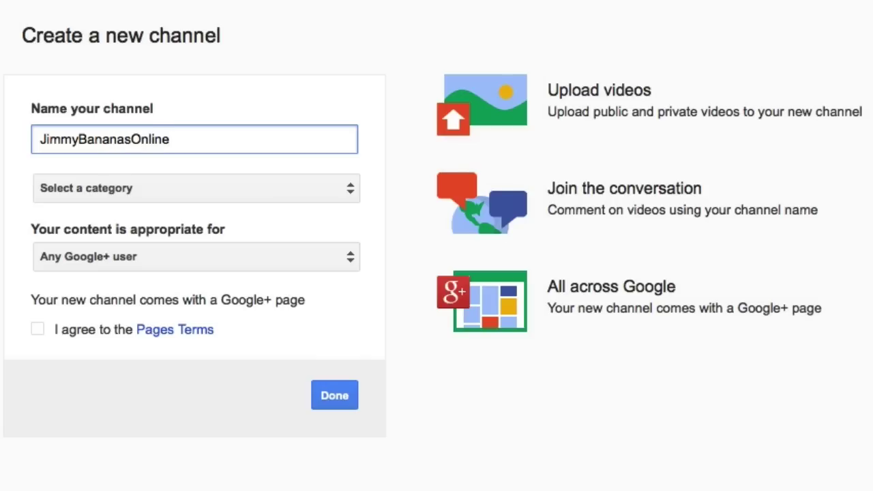
Agree to the Pages Terms and correct the channel name to JimmyBananaOnline.
left_click(155, 189)
left_click(156, 263)
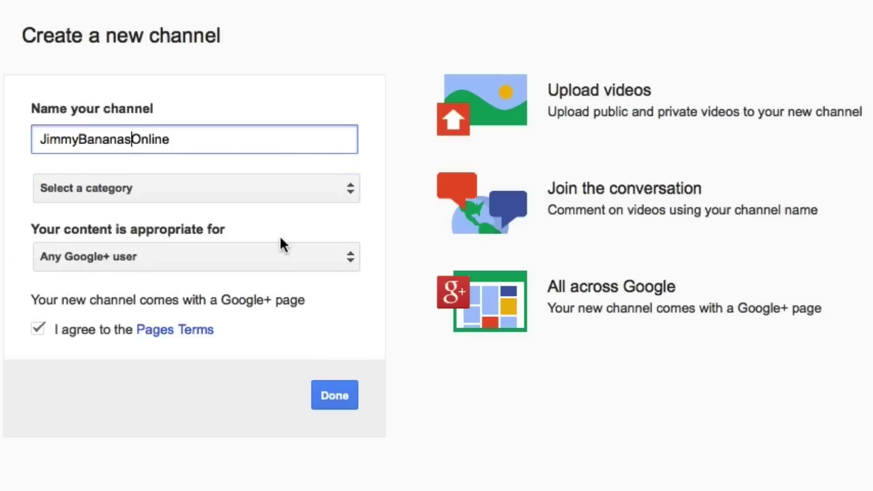
key("BackSpace")
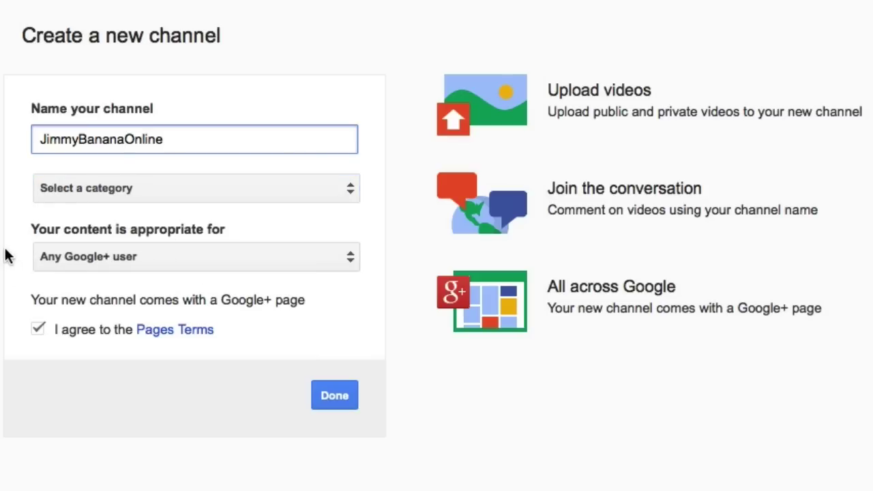
Select a category for the channel and submit the form to create it.
key("Tab")
key("o")
left_click(334, 397)
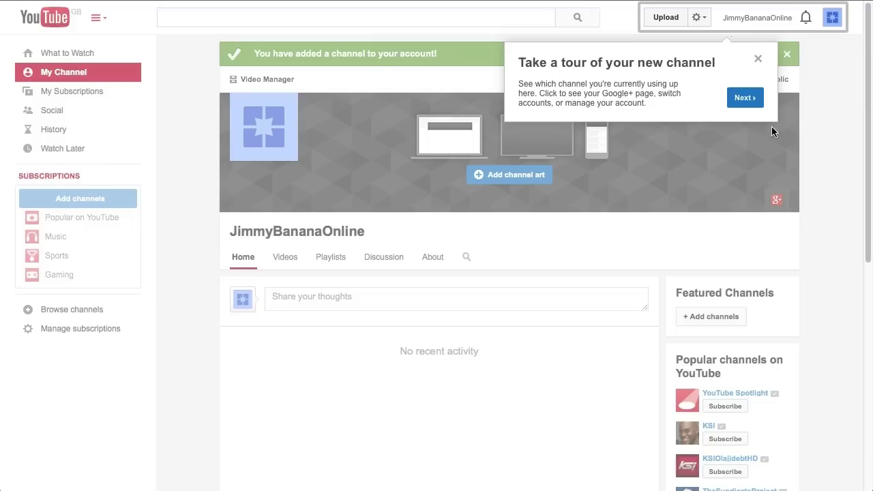
Dismiss the new-channel tour and open the My Channel page from the account options.
left_click(757, 60)
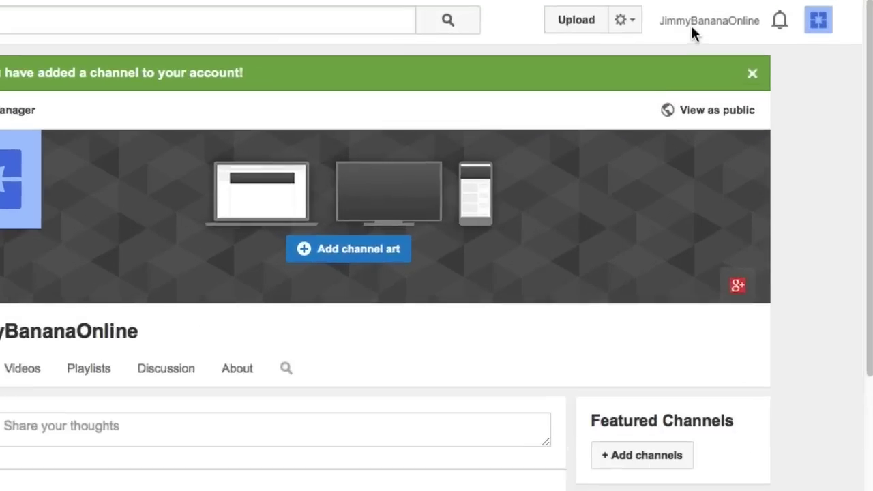
left_click(757, 18)
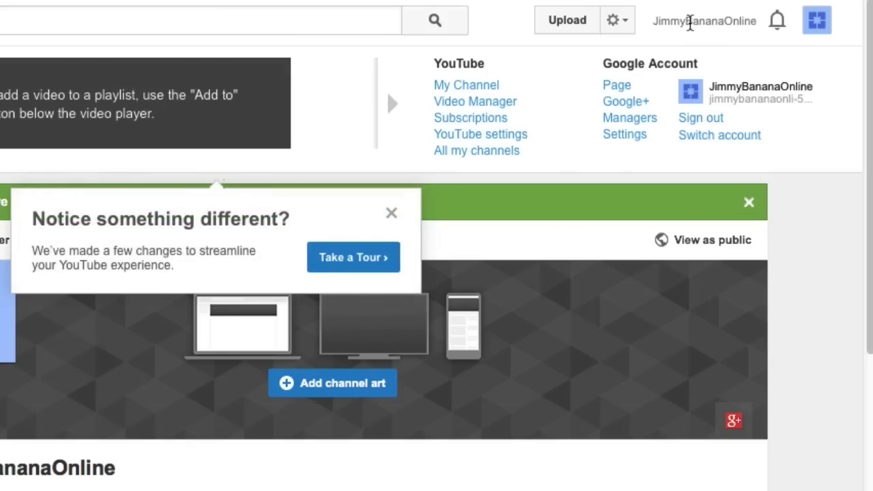
left_click(681, 22)
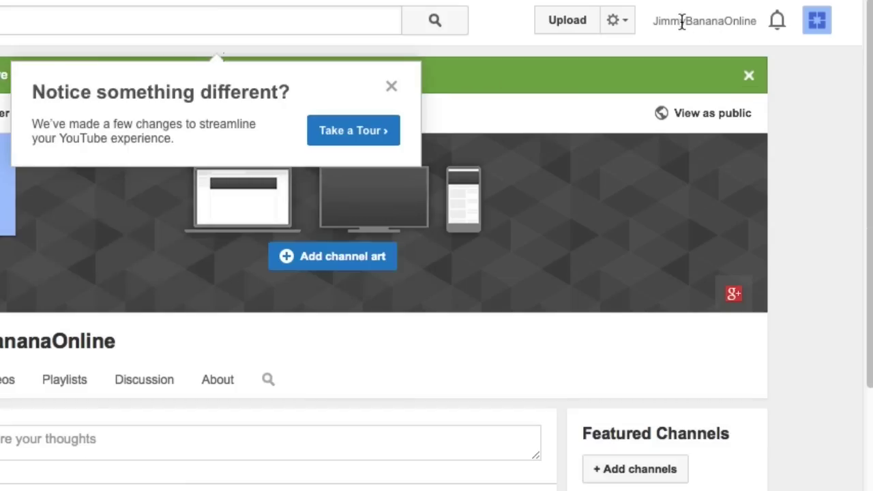
left_click(681, 22)
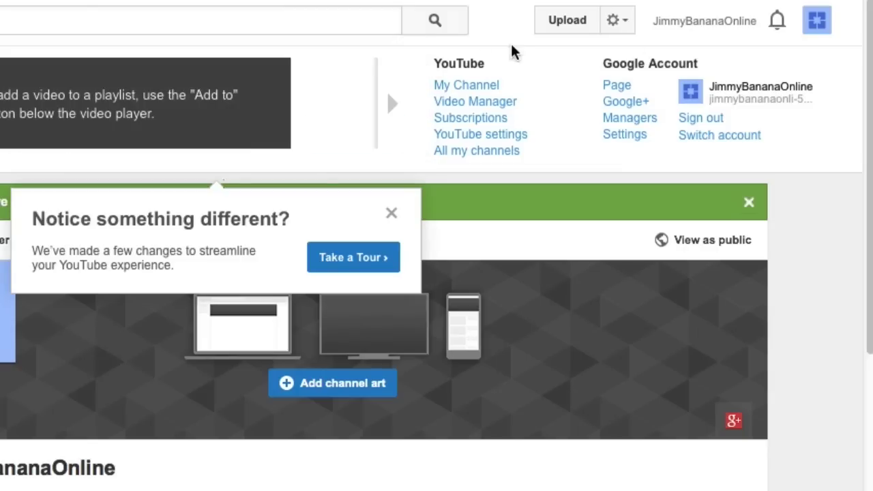
left_click(467, 85)
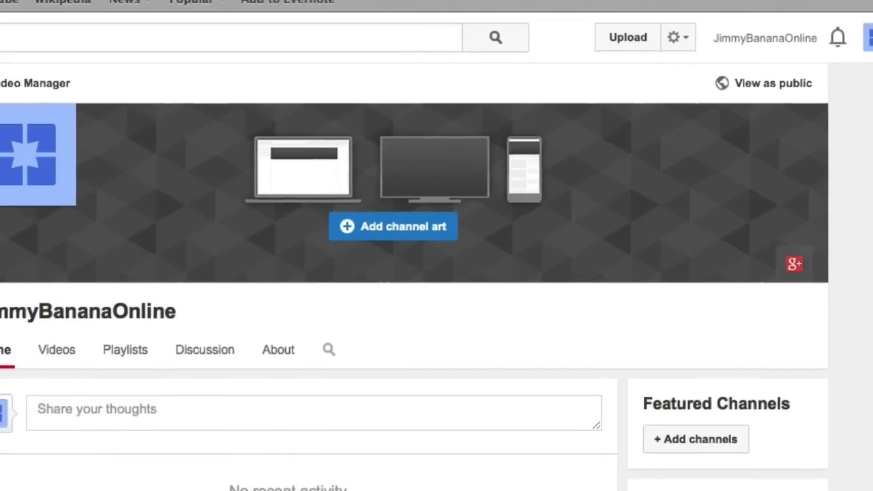
Examine the channel's web address, especially the identifier that follows youtube.com/channel/.
left_click(216, 15)
left_click(217, 16)
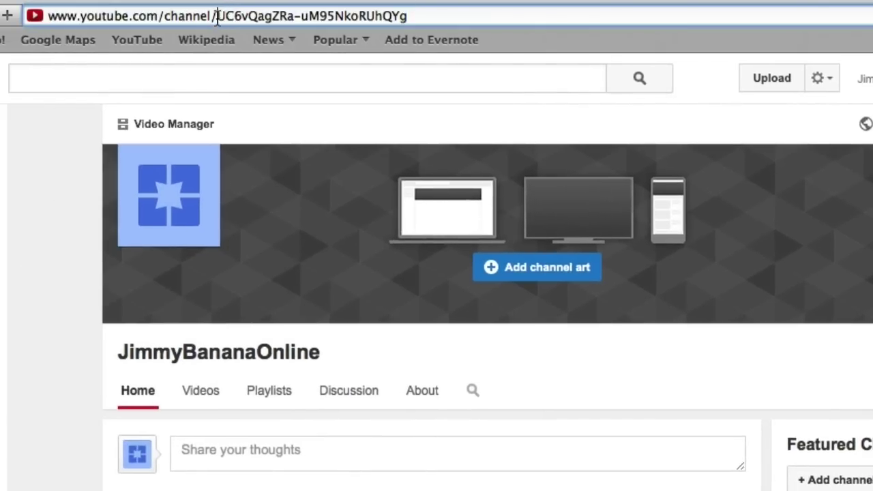
left_click_drag(217, 16, 746, 28)
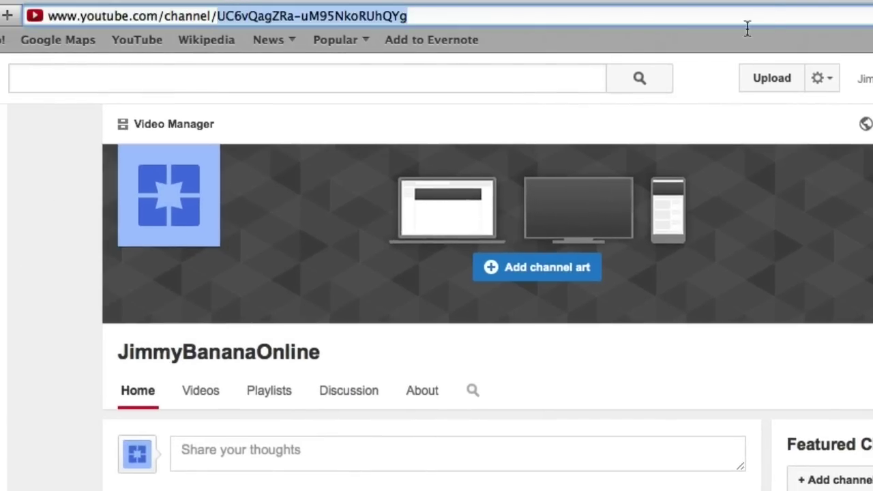
key("super+a")
left_click(430, 14)
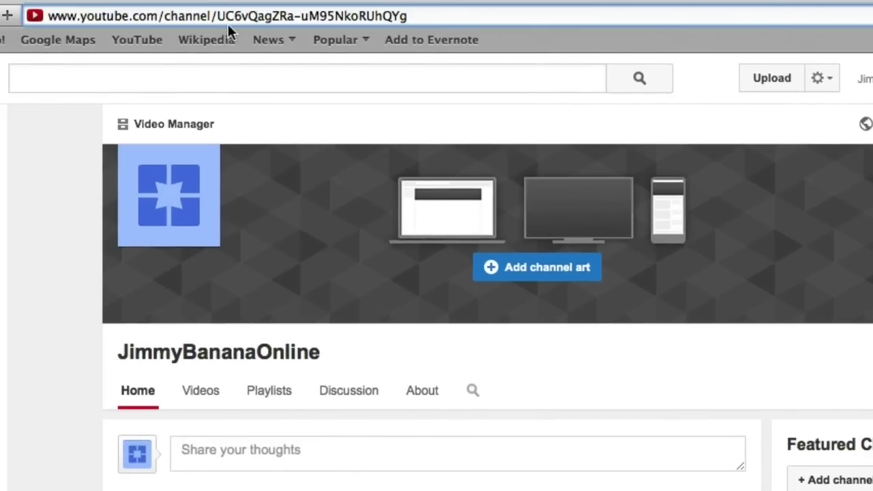
left_click_drag(215, 15, 552, 14)
key("super+a")
left_click(538, 14)
Open the custom URL form from the channel's advanced YouTube settings and read its important note.
left_click(865, 78)
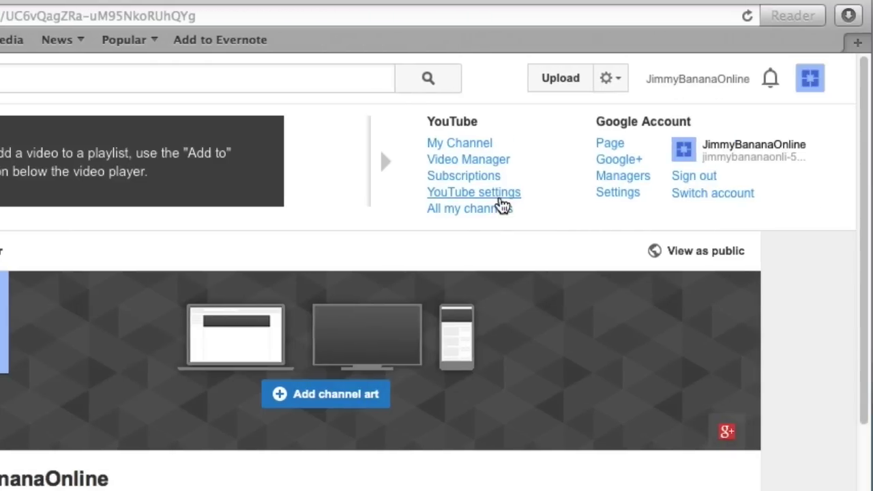
left_click(499, 195)
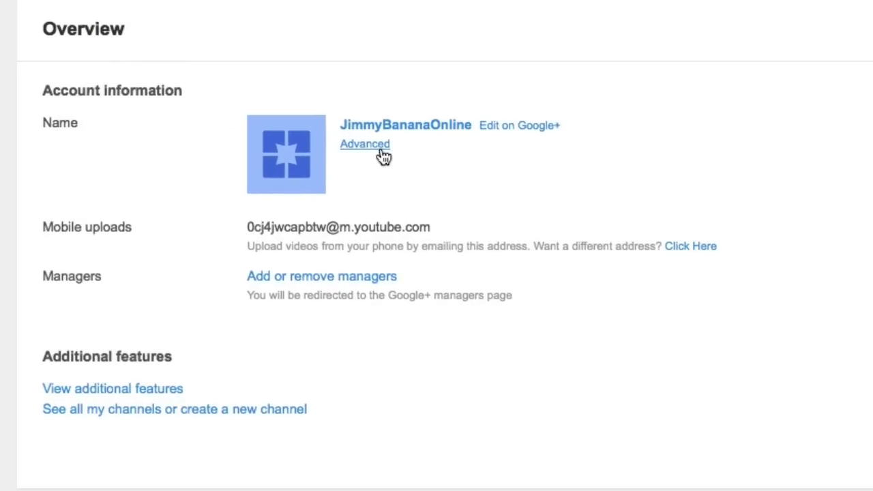
left_click(365, 147)
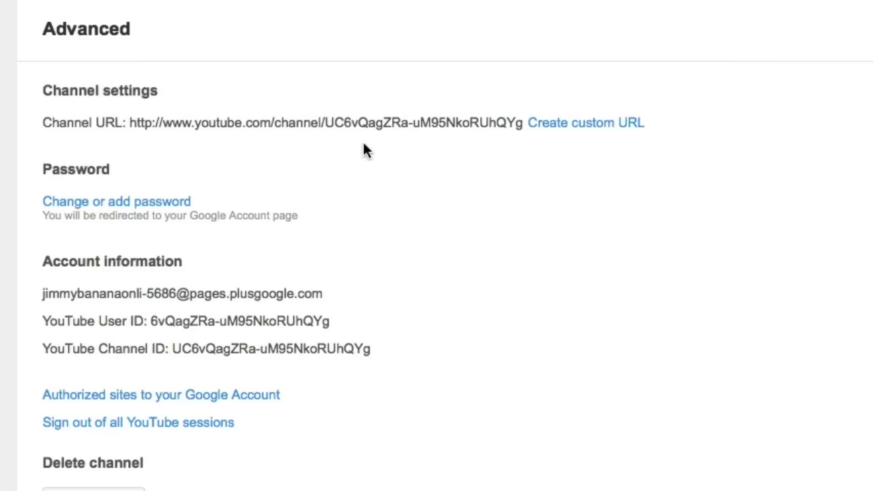
left_click(587, 130)
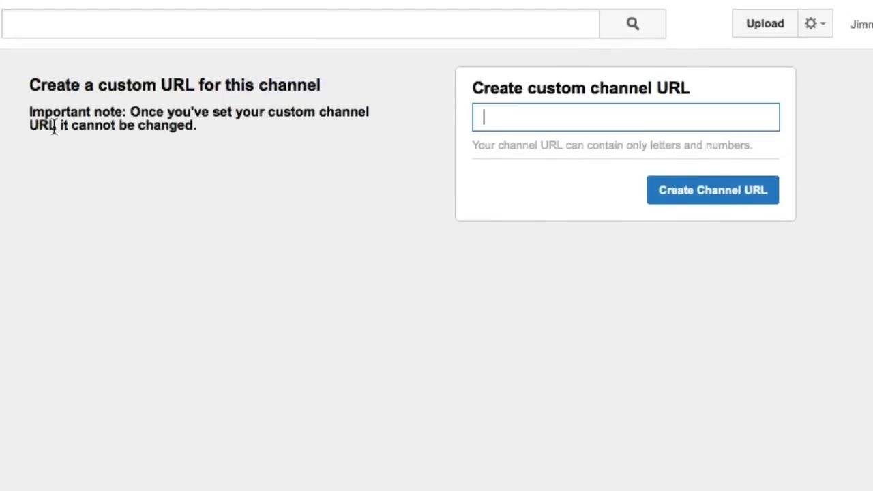
left_click_drag(30, 111, 207, 130)
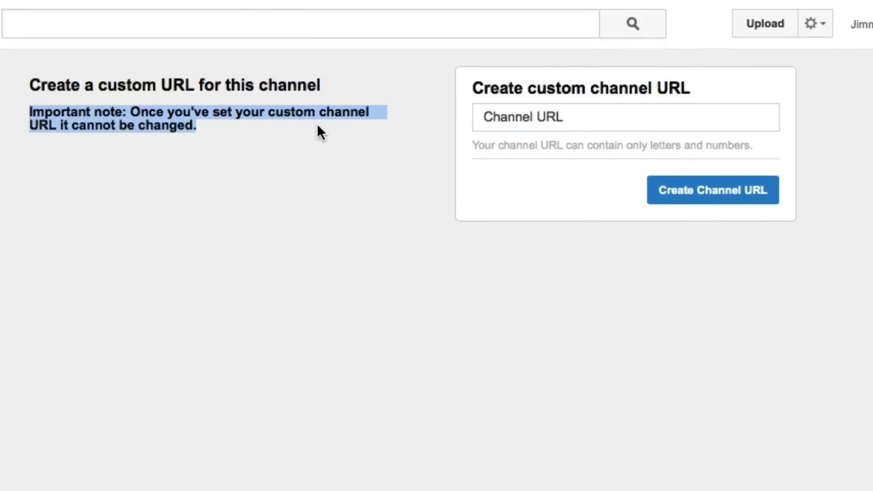
left_click(122, 133)
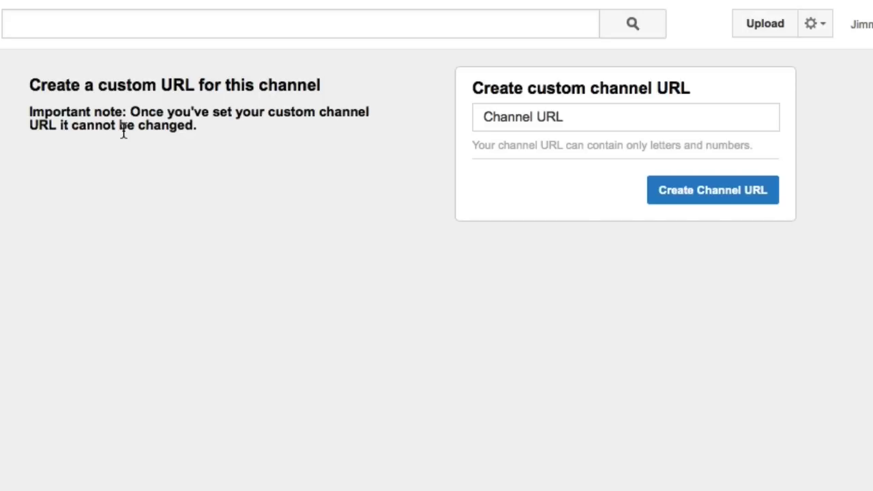
Enter JimmyBananaOnline as the custom channel URL.
left_click(557, 116)
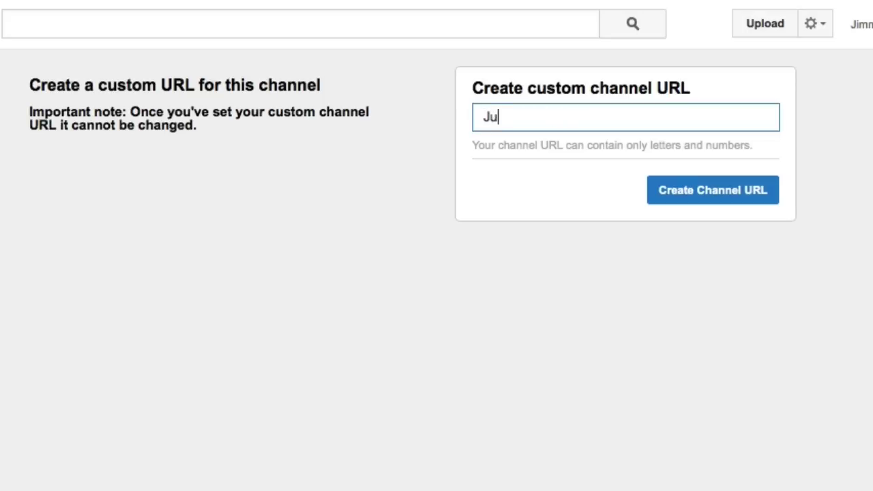
key("BackSpace")
type("immyBa")
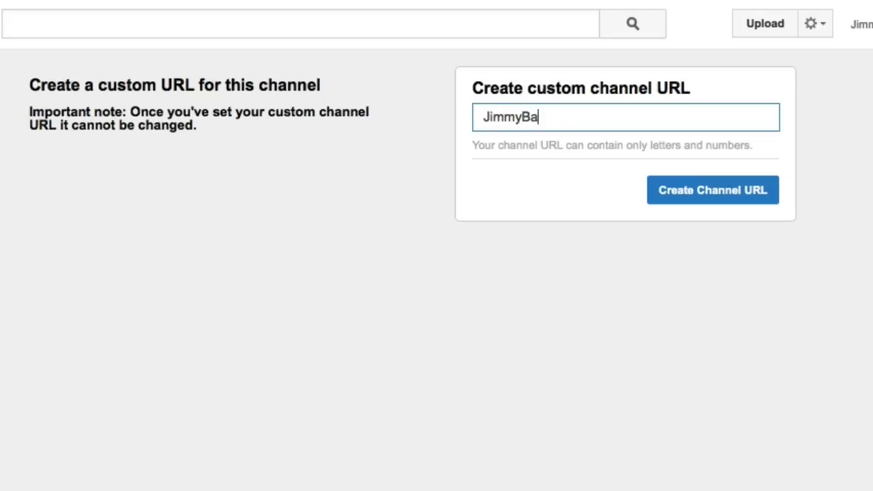
type("nan")
key("BackSpace")
type("anaOnline")
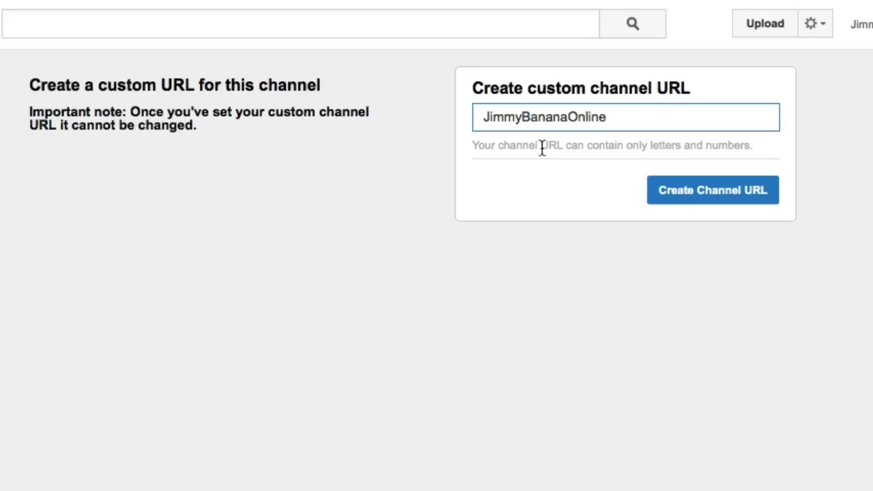
Create the JimmyBananaOnline custom channel URL.
left_click(525, 172)
left_click(634, 117)
left_click(522, 153)
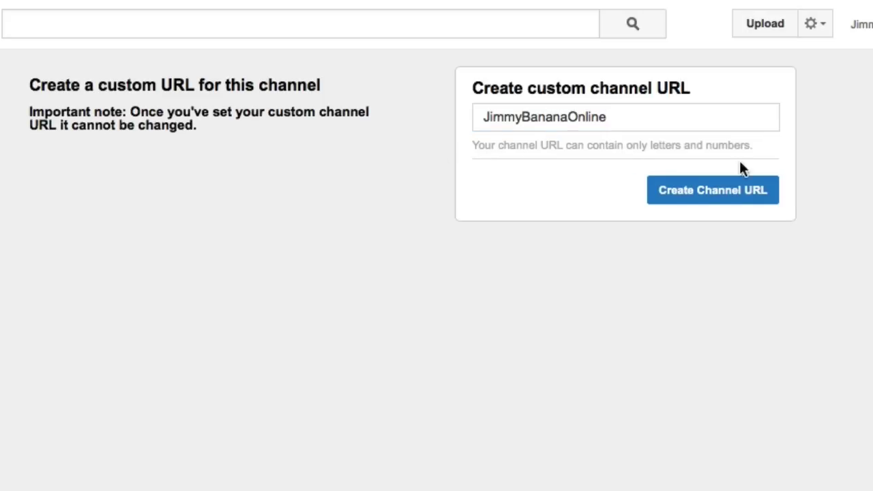
left_click(688, 196)
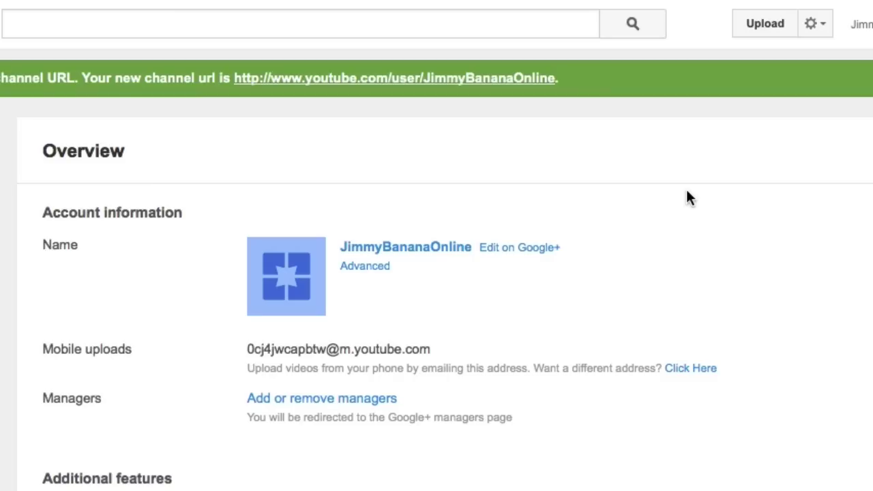
Open the My Channel page, check its custom web address and reload the page from that address.
left_click(866, 25)
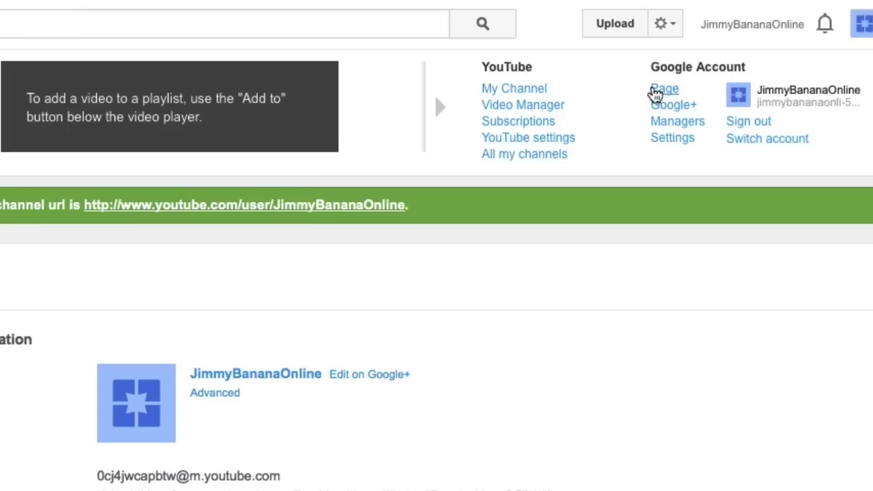
left_click(512, 89)
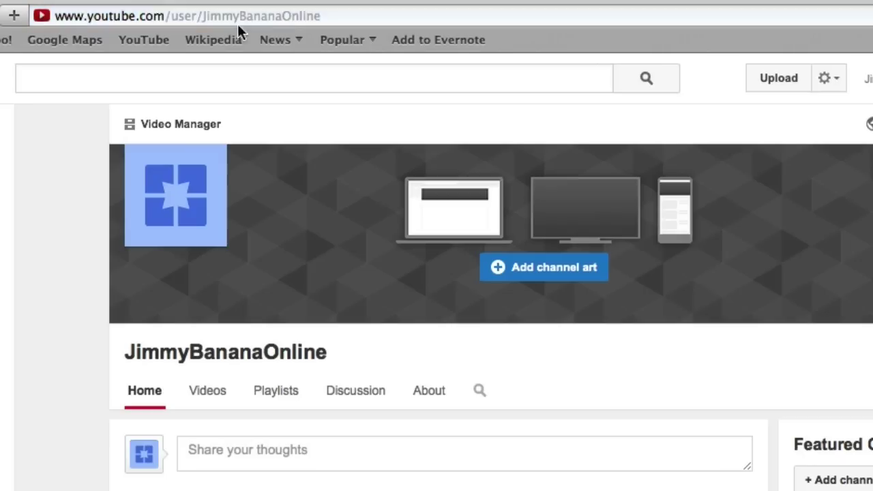
left_click(369, 17)
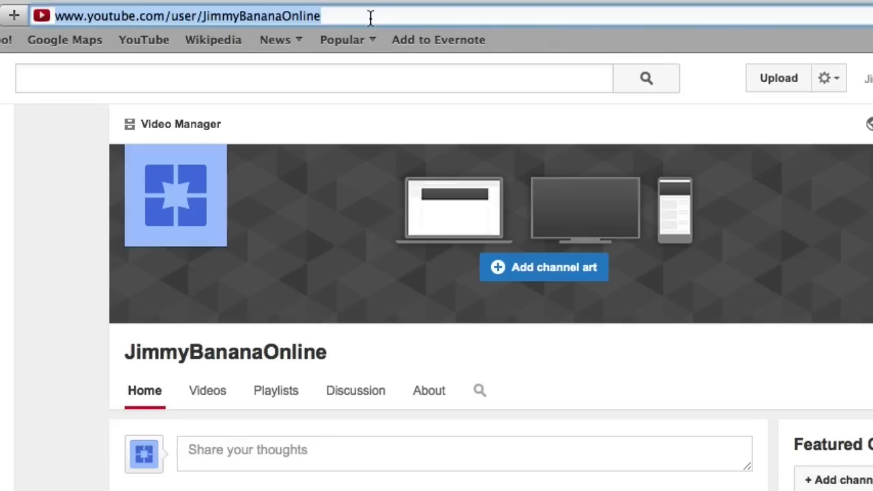
left_click(355, 17)
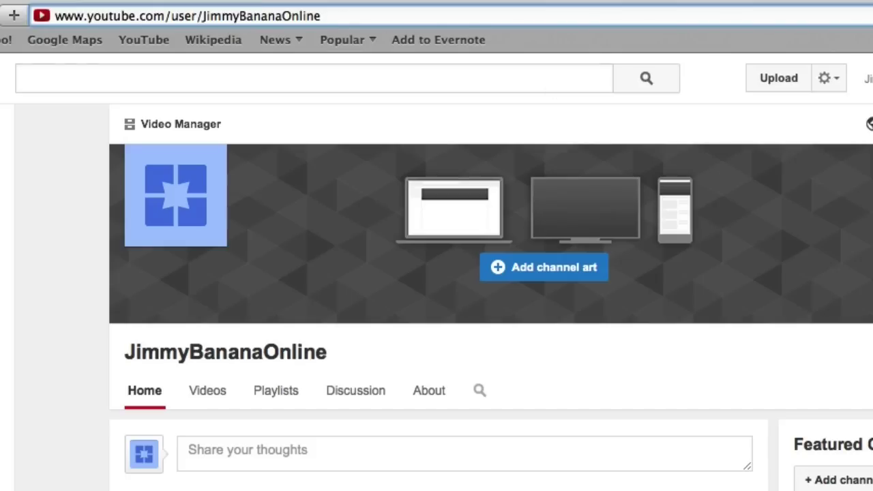
key("Return")
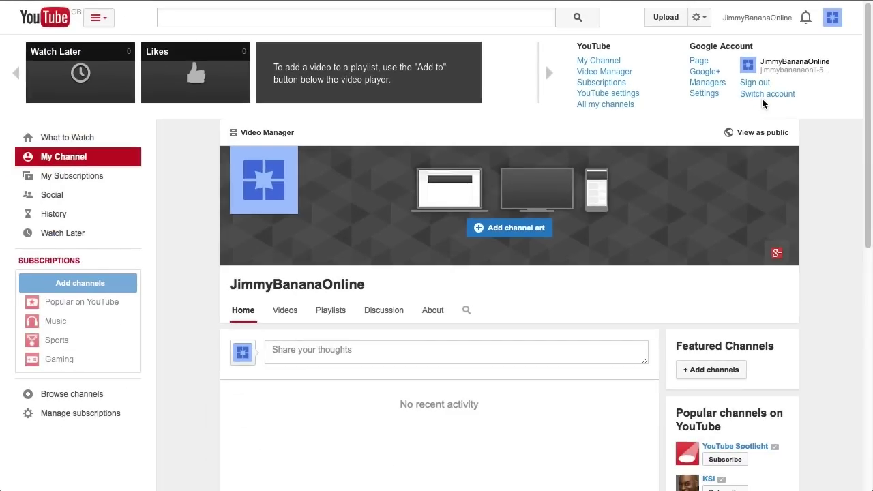
Switch to the personal account and create a YouTube channel under the Google profile's name.
left_click(763, 96)
left_click(709, 138)
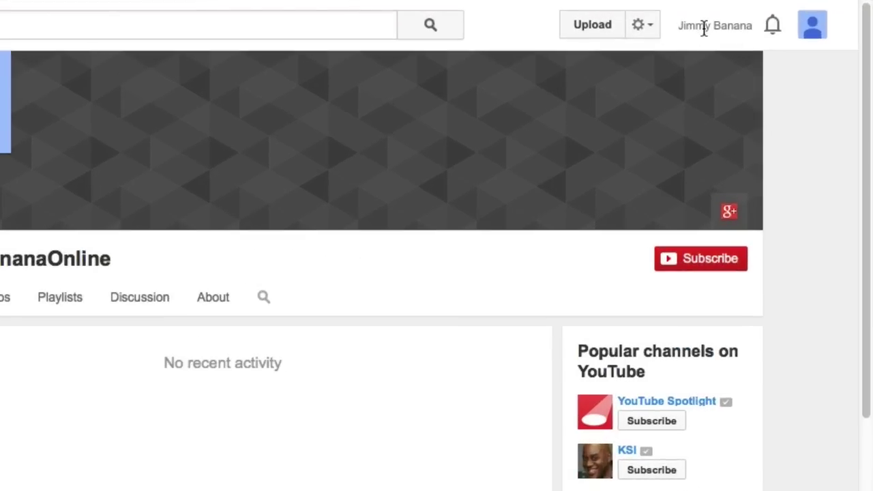
left_click(698, 26)
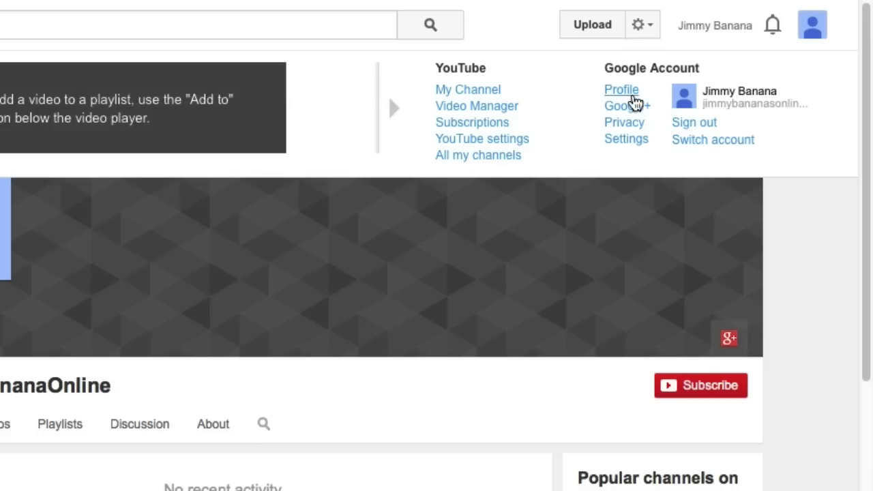
left_click(472, 89)
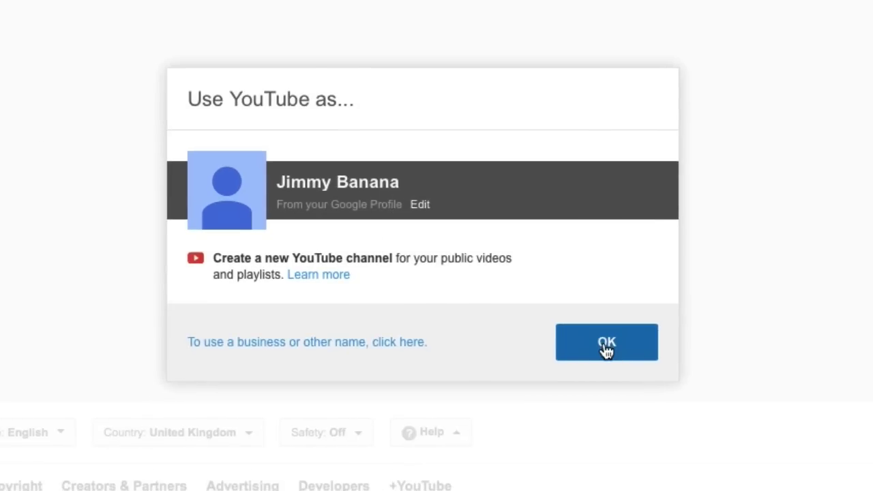
left_click(606, 352)
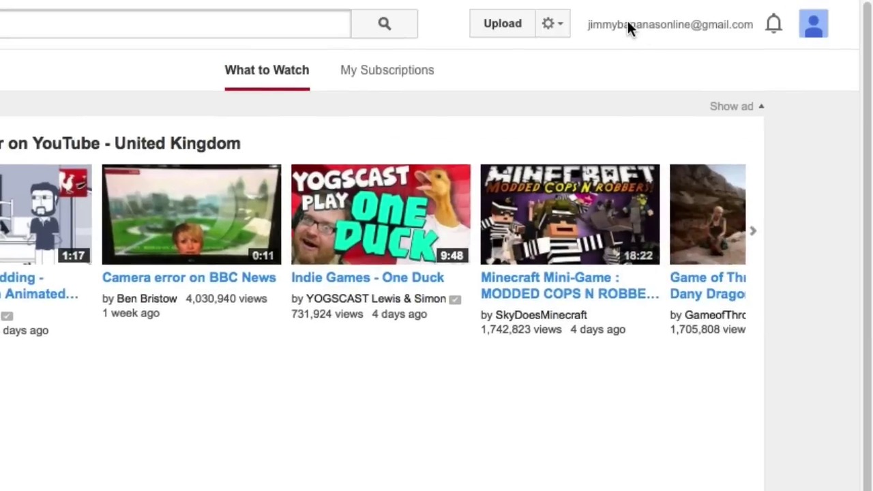
Go from the YouTube settings to the personal Google+ profile and save its People settings with circles shown publicly.
left_click(627, 23)
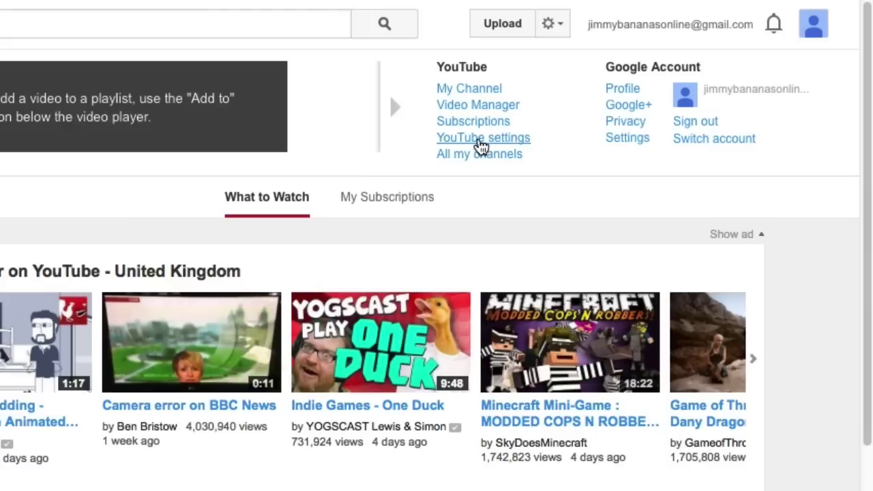
left_click(485, 139)
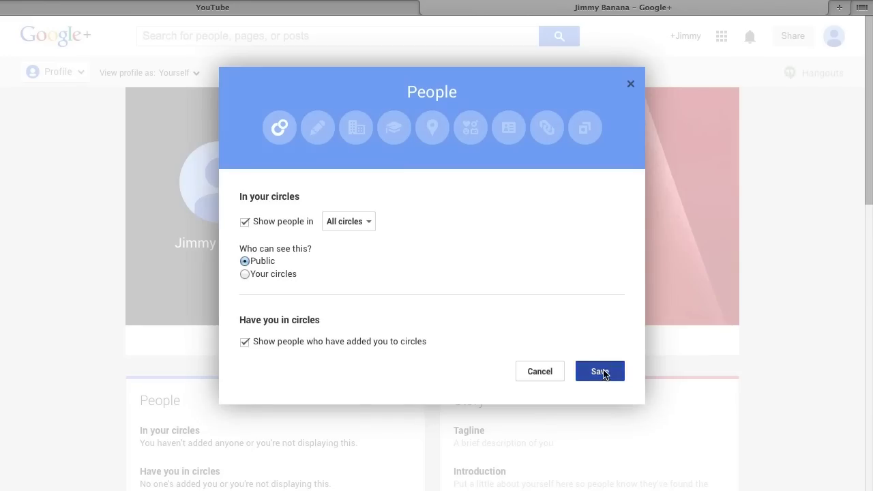
left_click(600, 372)
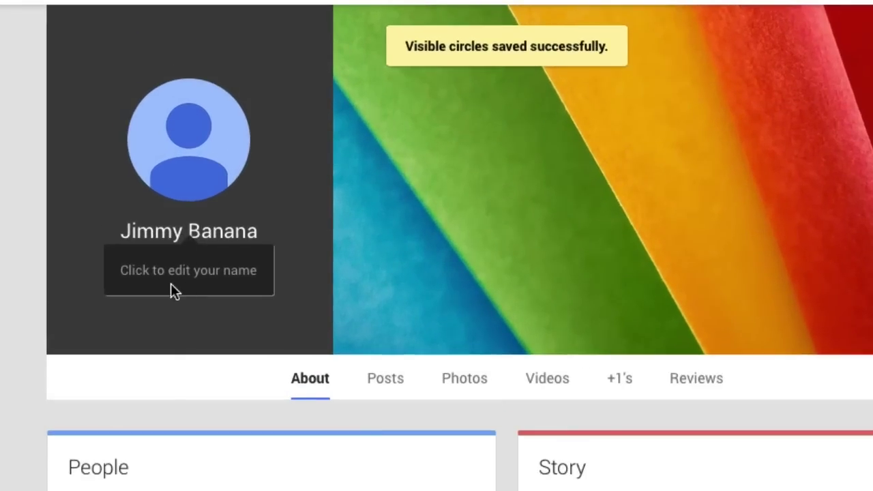
Try to change the Google+ profile name by adding a final s to the last name and saving it.
left_click(211, 235)
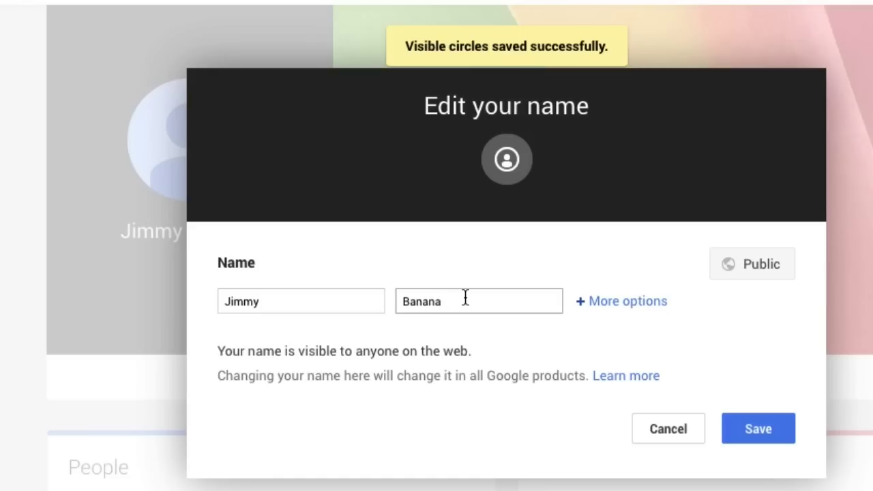
left_click_drag(270, 302, 184, 292)
left_click_drag(497, 299, 338, 295)
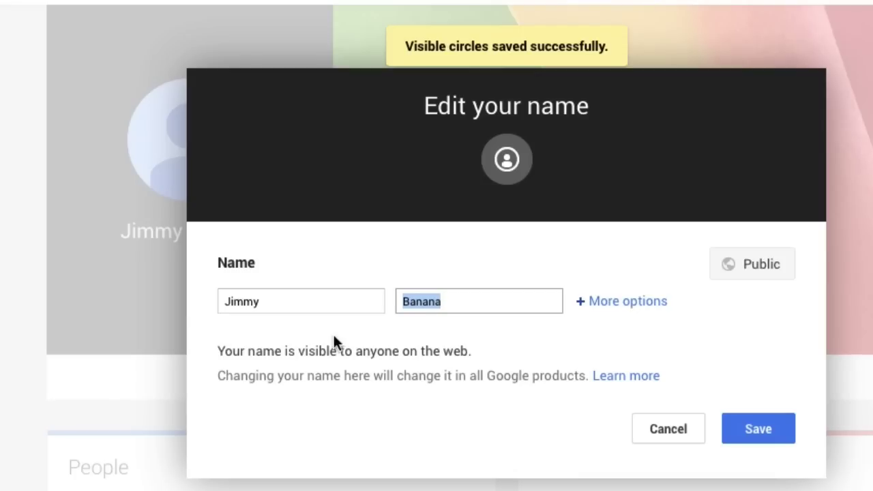
left_click(309, 305)
left_click(470, 302)
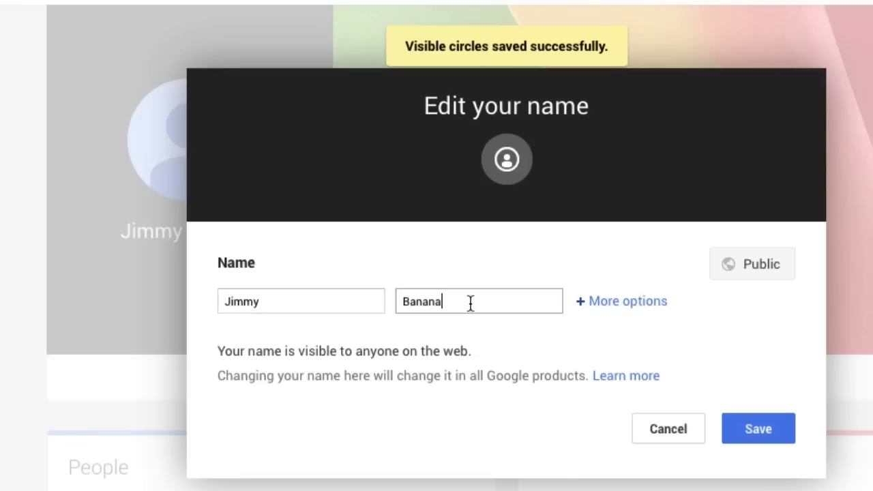
type("s")
left_click(759, 429)
left_click(685, 352)
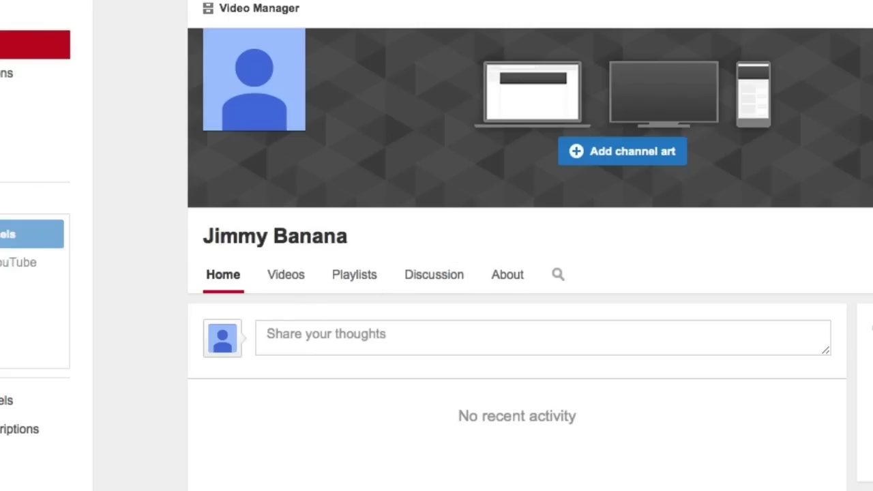
Examine the personal channel's web address, highlighting the identifier that follows youtube.com/channel/.
left_click(279, 16)
left_click(278, 15)
left_click_drag(278, 16, 831, 12)
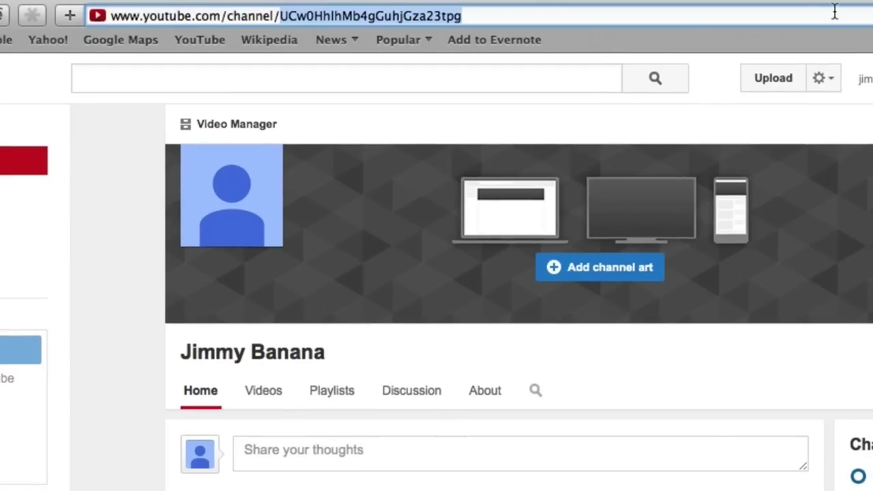
Create the custom channel URL JimmyBananaPersonal from the personal channel's advanced YouTube settings.
left_click(822, 77)
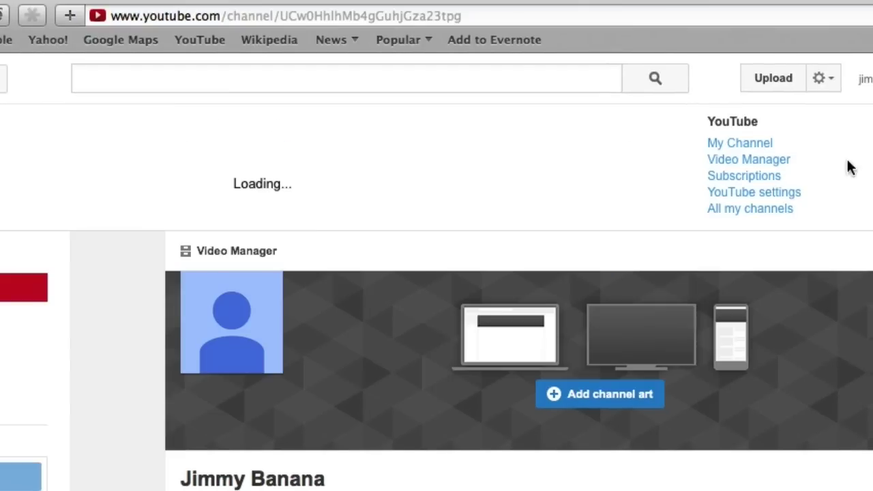
left_click(753, 194)
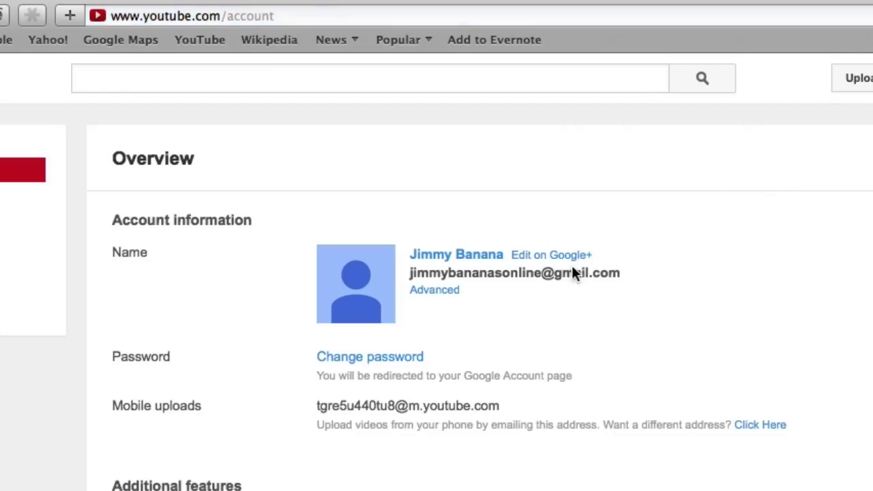
left_click(429, 295)
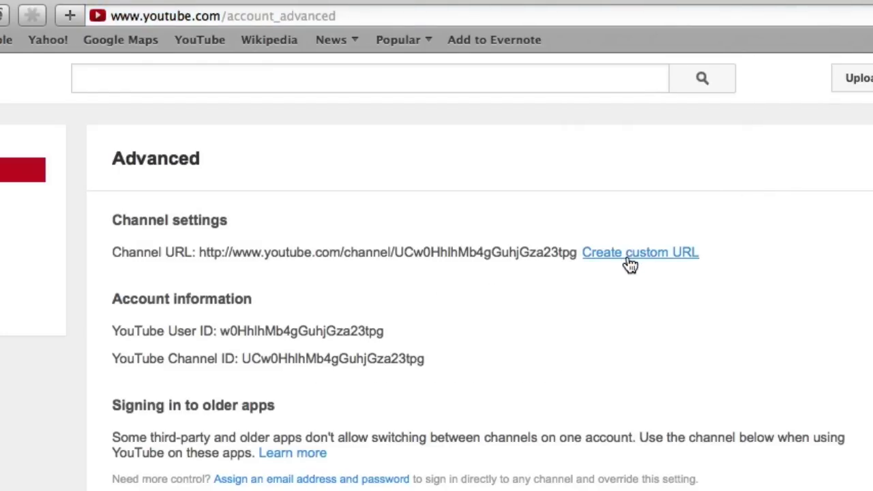
left_click(628, 255)
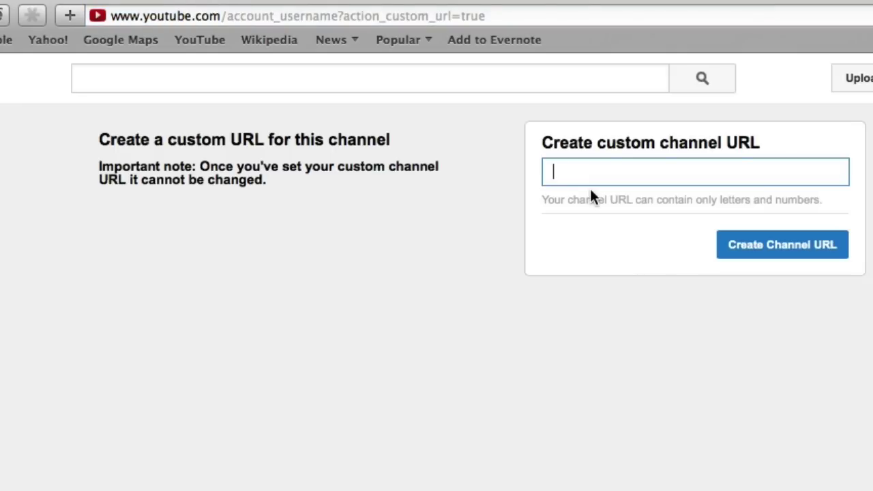
type("JimmyBan")
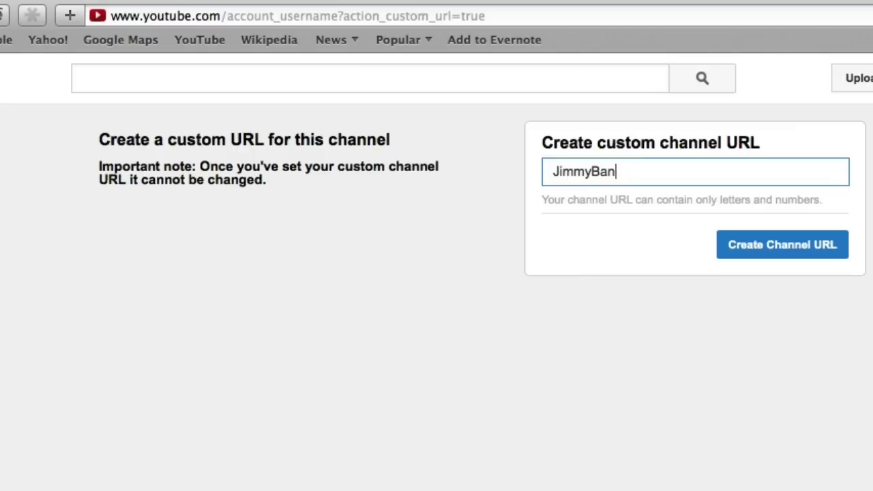
type("anaPersonal")
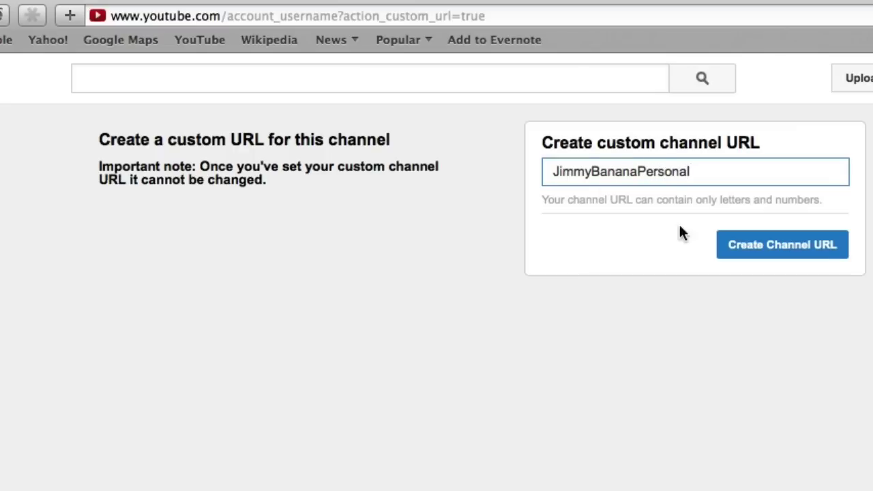
left_click(783, 253)
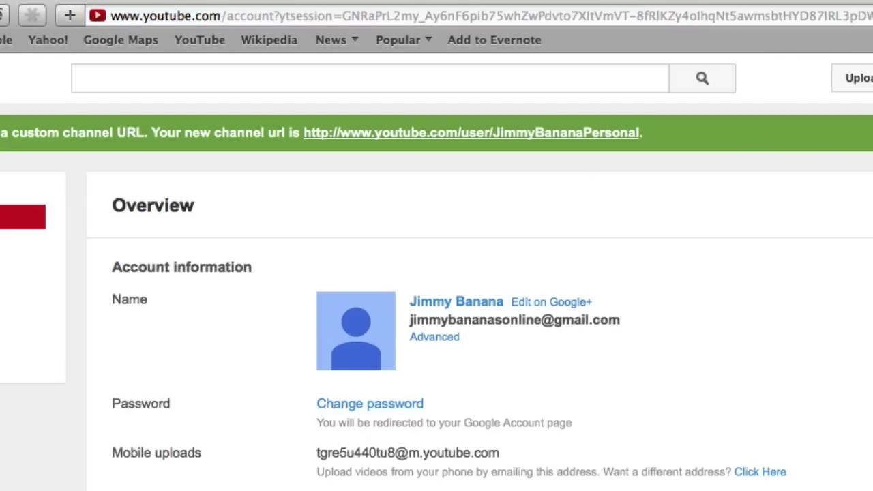
Open the personal channel's My Channel page and check its new custom web address.
left_click(869, 77)
left_click(740, 145)
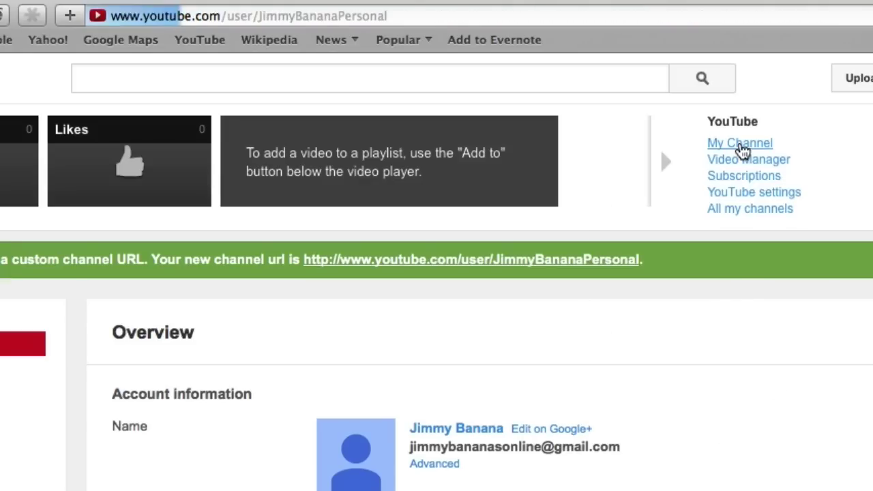
left_click(384, 16)
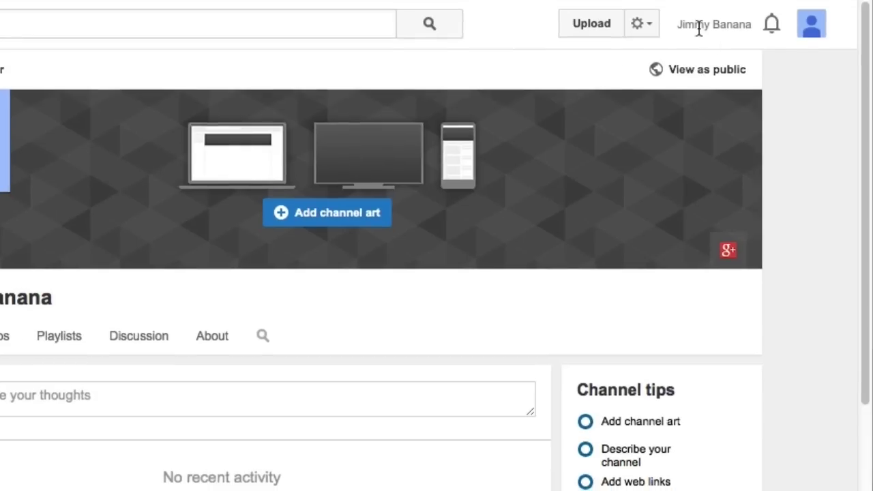
Switch to the JimmyBananaOnline account and open the overview of all channels from its YouTube settings.
left_click(704, 27)
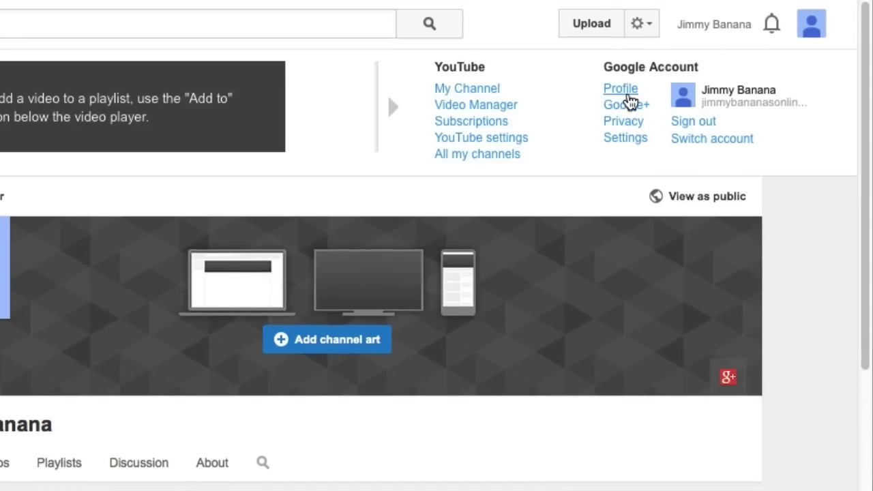
left_click(709, 144)
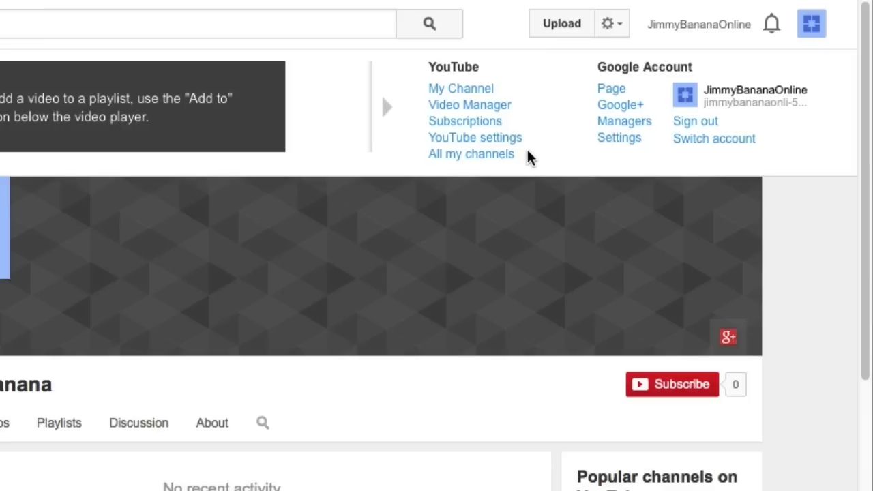
left_click(485, 138)
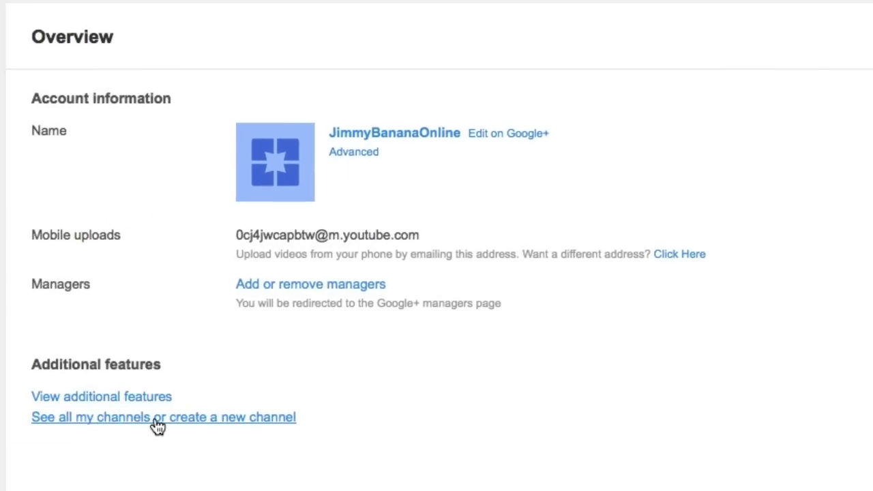
left_click(156, 418)
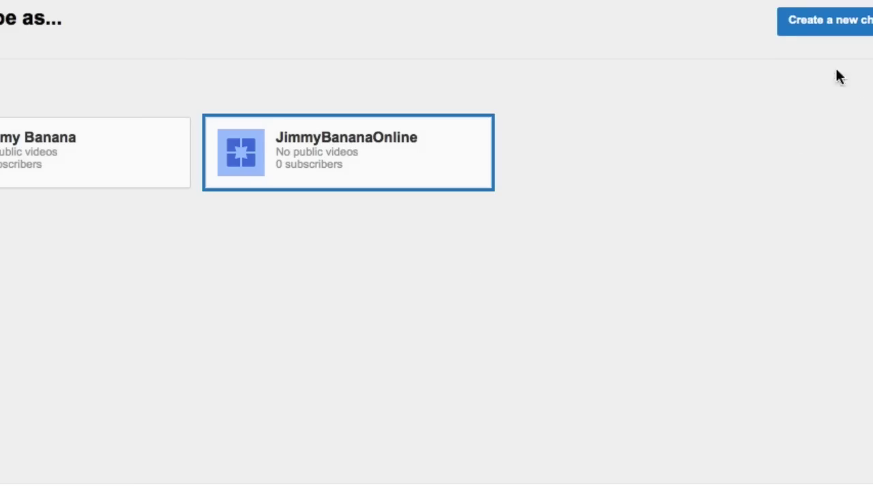
left_click(763, 26)
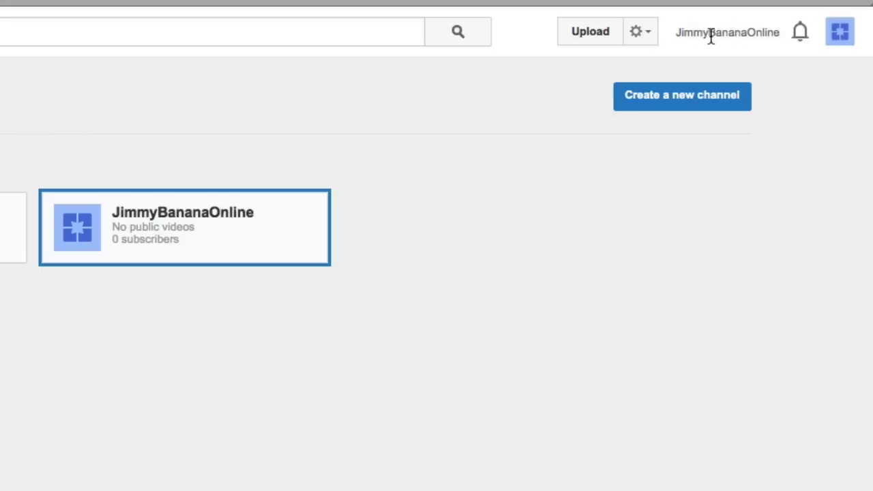
Open Google+ as the JimmyBananaOnline page and select its full web address.
left_click(710, 36)
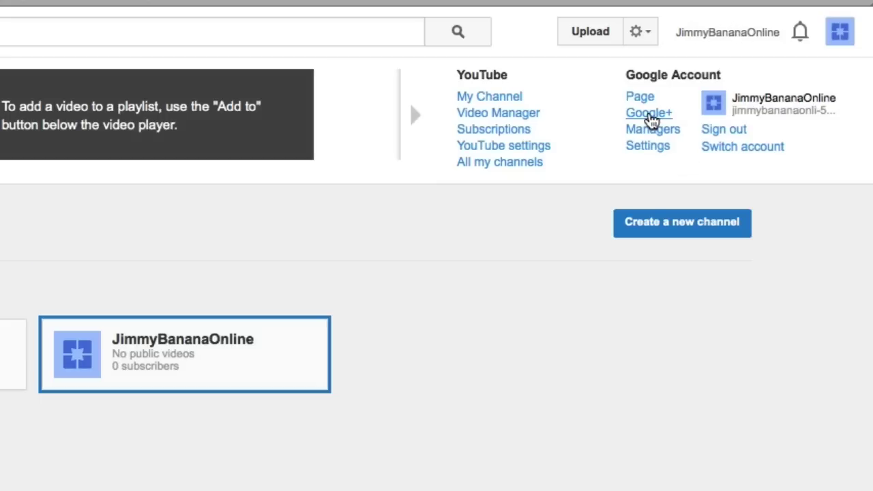
left_click(648, 113)
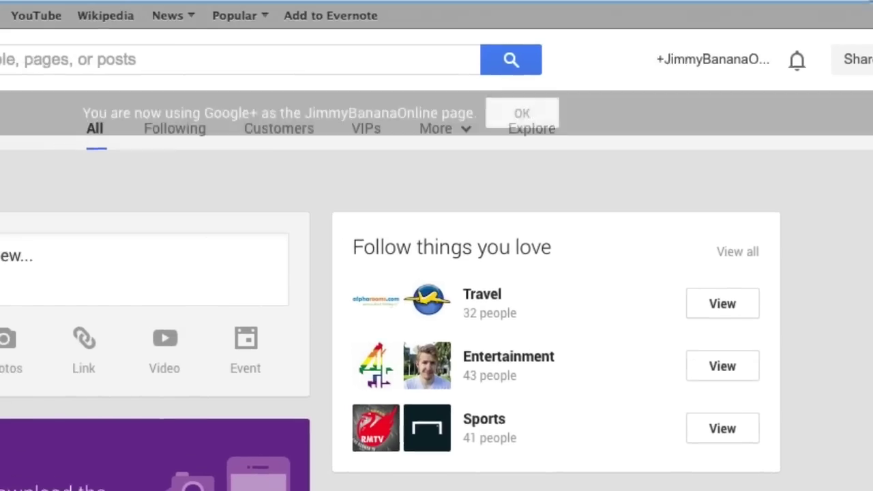
left_click(427, 17)
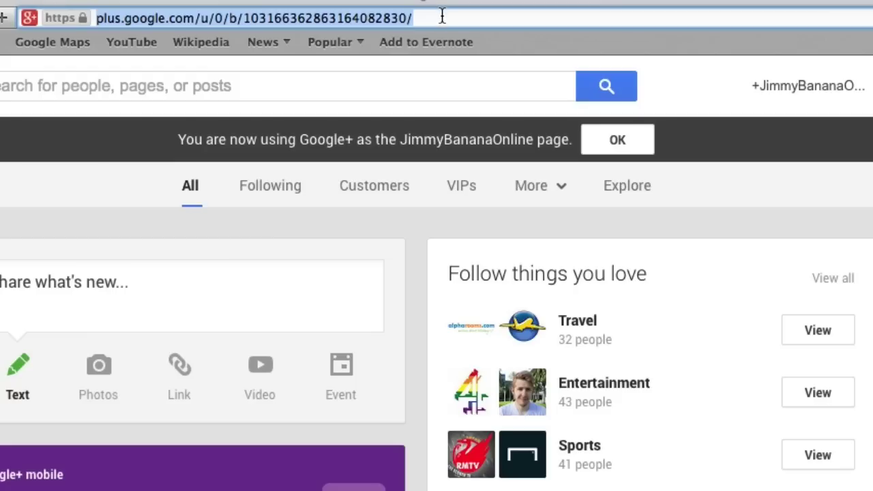